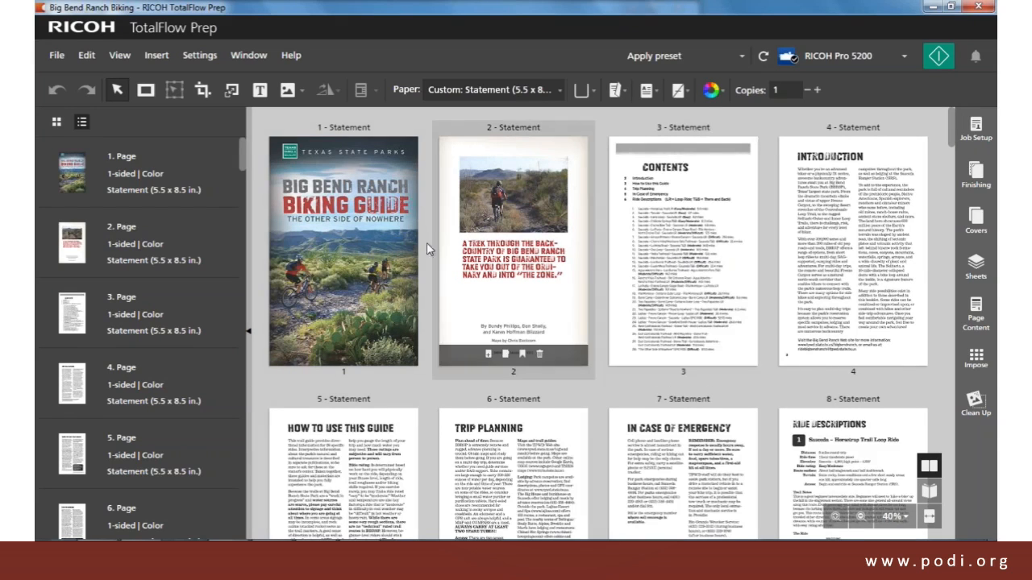
Step: Impose the job as a booklet on Letter sheets and add center staples along the fold
{"action": "left_click", "coordinate": [976, 359]}
{"action": "left_click", "coordinate": [861, 129]}
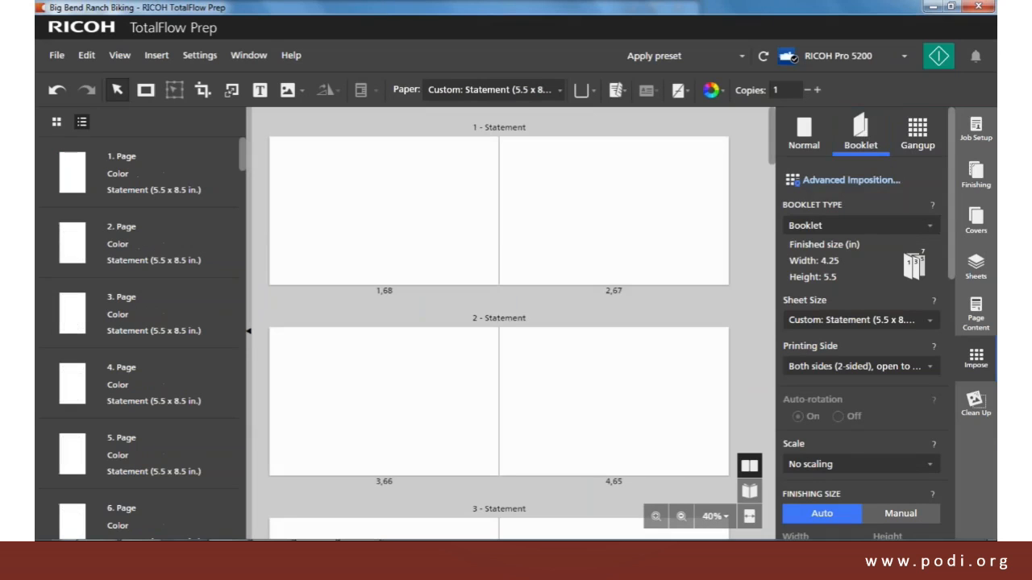
{"action": "left_click", "coordinate": [931, 323]}
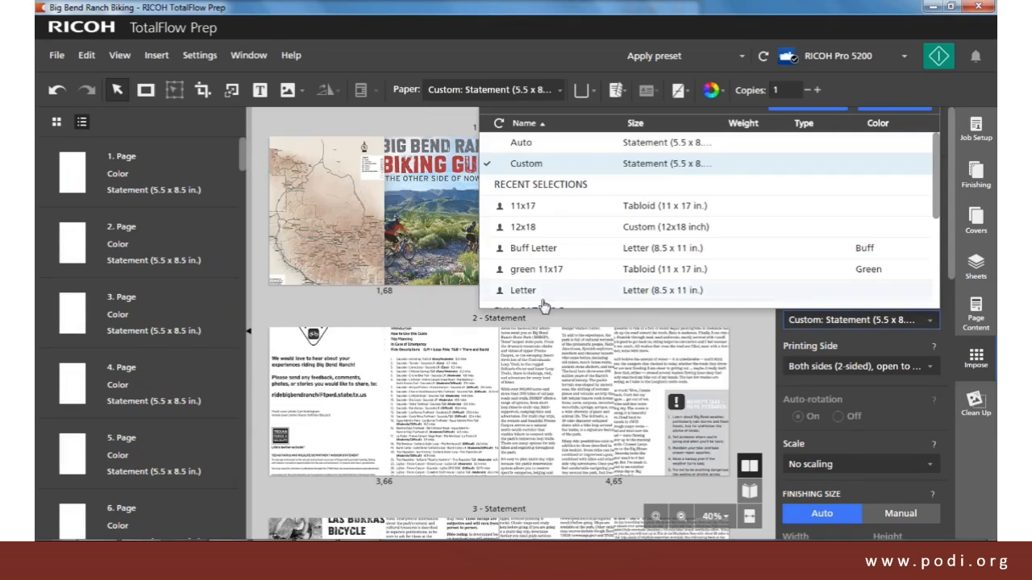
{"action": "left_click", "coordinate": [906, 291]}
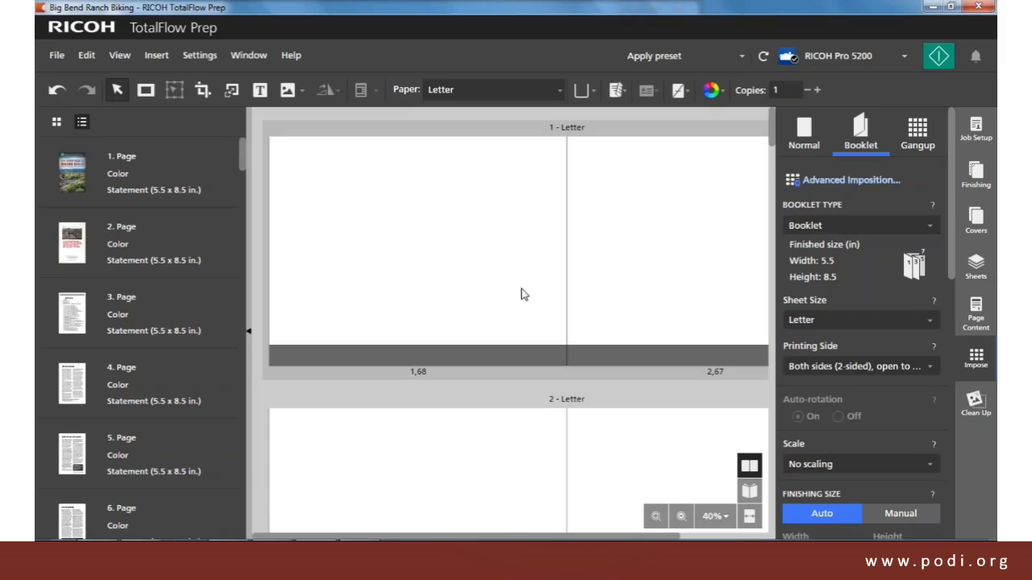
{"action": "left_click", "coordinate": [683, 92]}
{"action": "left_click", "coordinate": [705, 244]}
Step: Preview the imposed booklet as a bound book, page through the first spreads and return to the front cover
{"action": "left_click", "coordinate": [749, 491]}
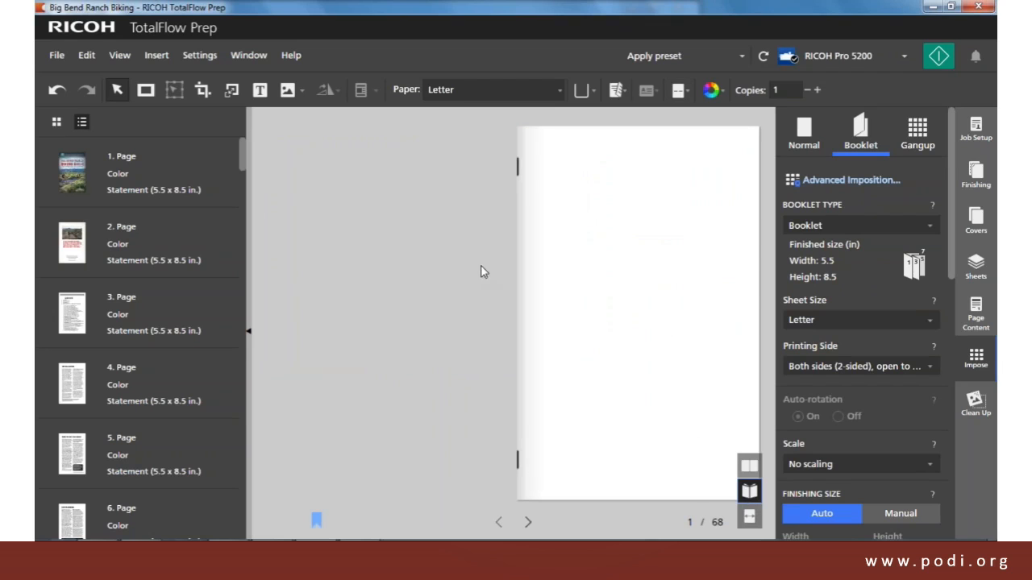
{"action": "left_click", "coordinate": [707, 209]}
{"action": "left_click", "coordinate": [707, 213]}
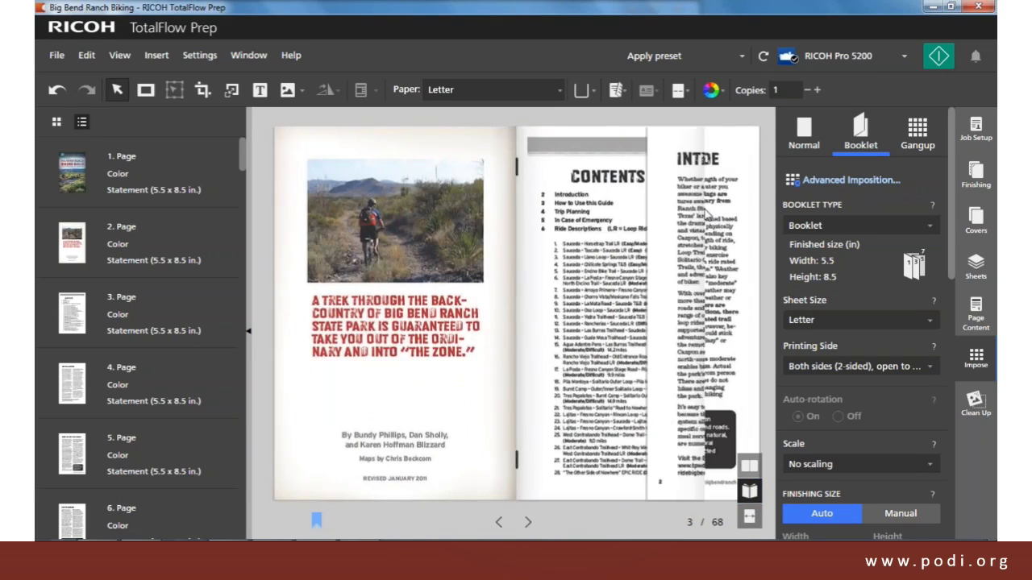
{"action": "left_click", "coordinate": [706, 216]}
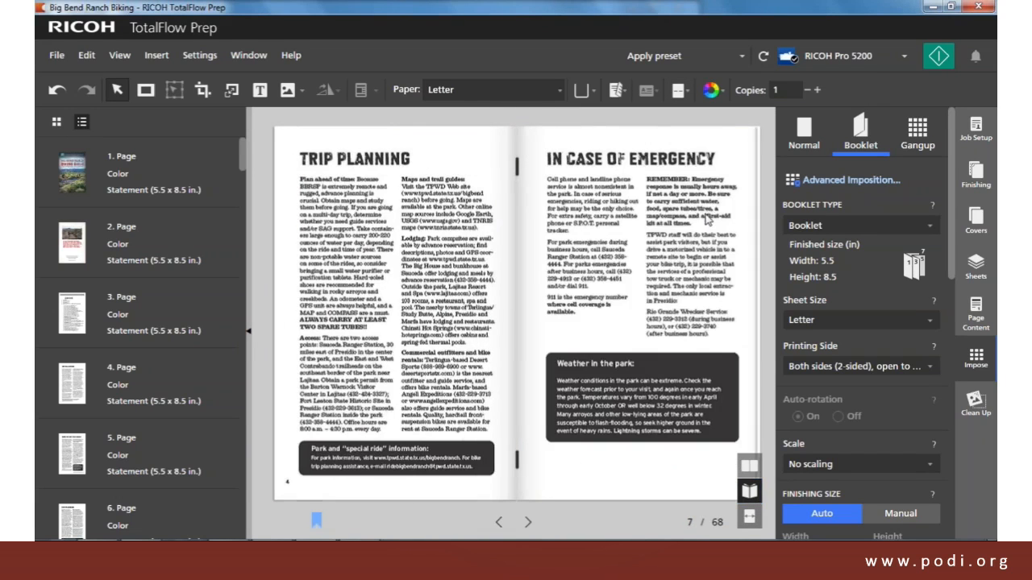
{"action": "left_click", "coordinate": [707, 218]}
{"action": "left_click", "coordinate": [316, 520]}
{"action": "left_click", "coordinate": [323, 488]}
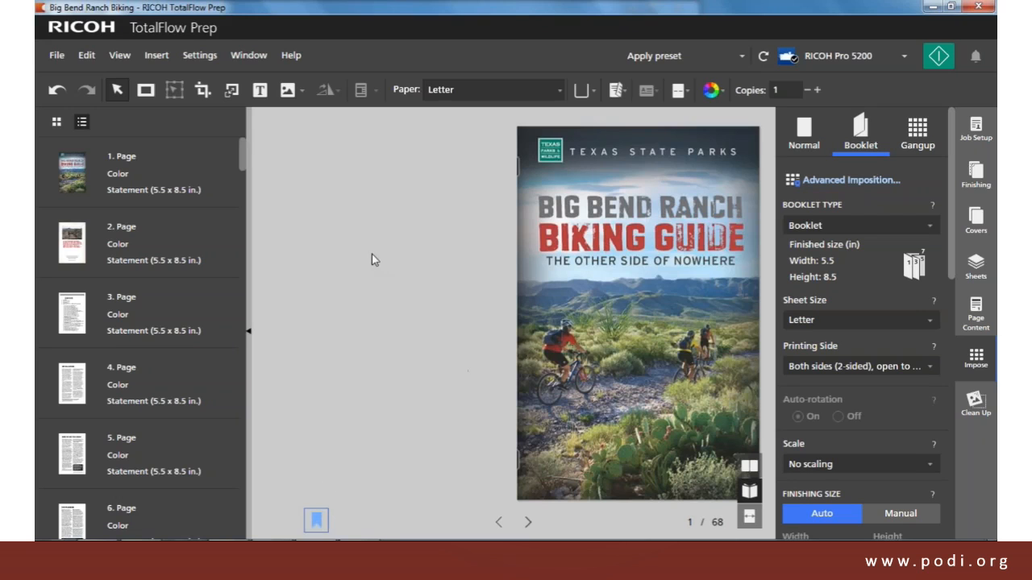
Step: Save the current job settings as a preset named "Statement booklet on letter"
{"action": "left_click", "coordinate": [742, 57]}
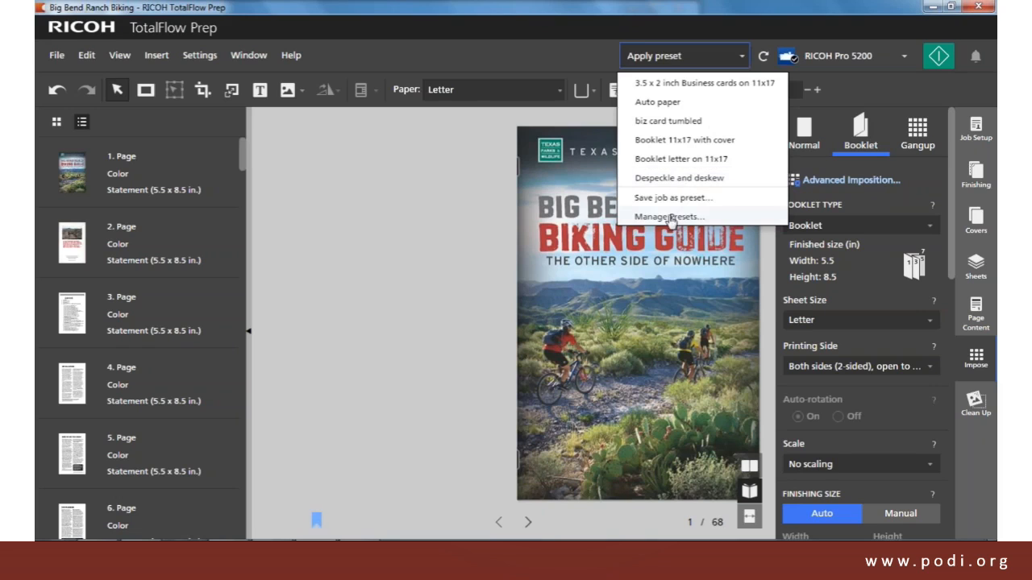
{"action": "left_click", "coordinate": [669, 198]}
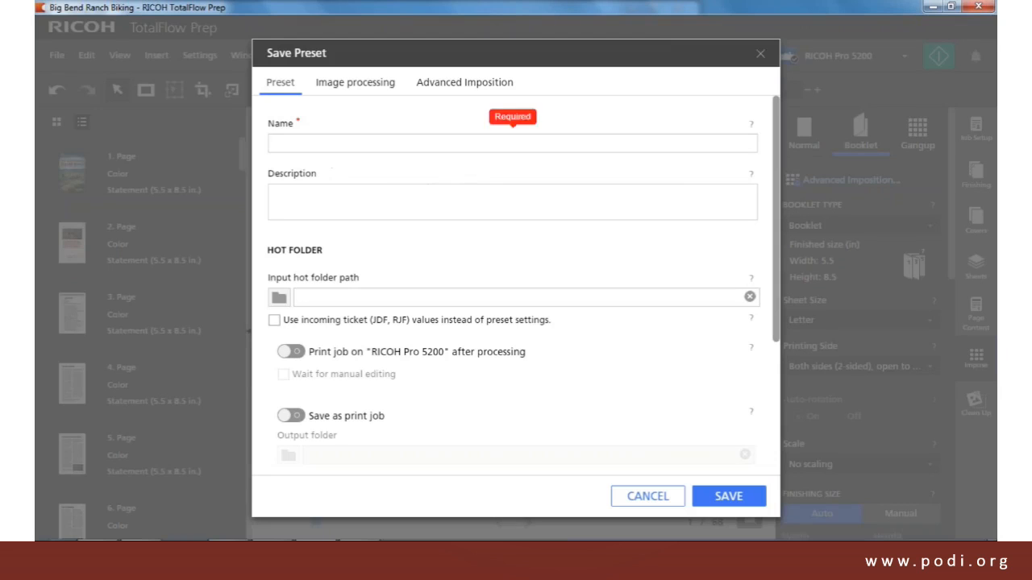
{"action": "left_click", "coordinate": [296, 145]}
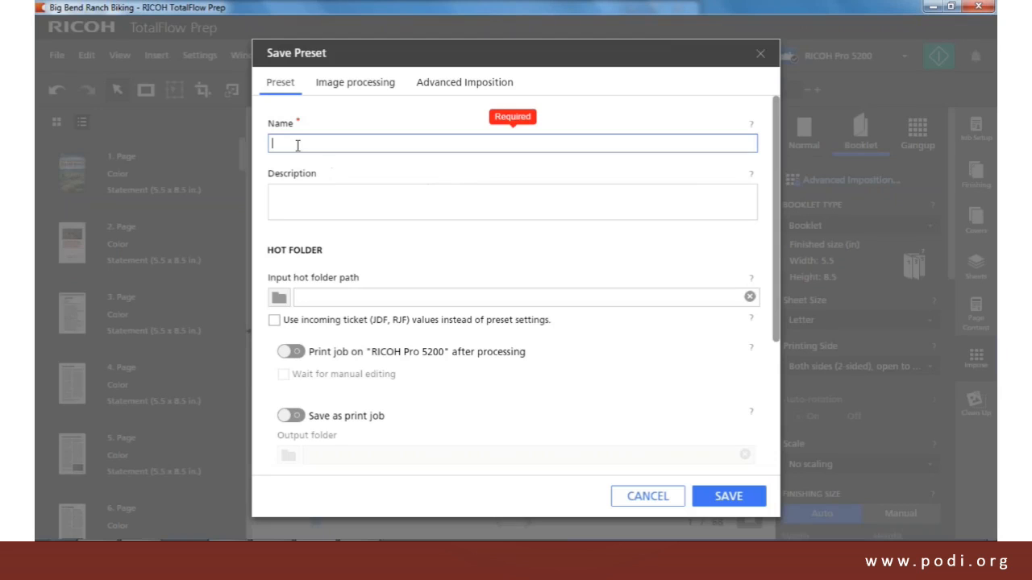
{"action": "type", "text": "Statement booklet on letter"}
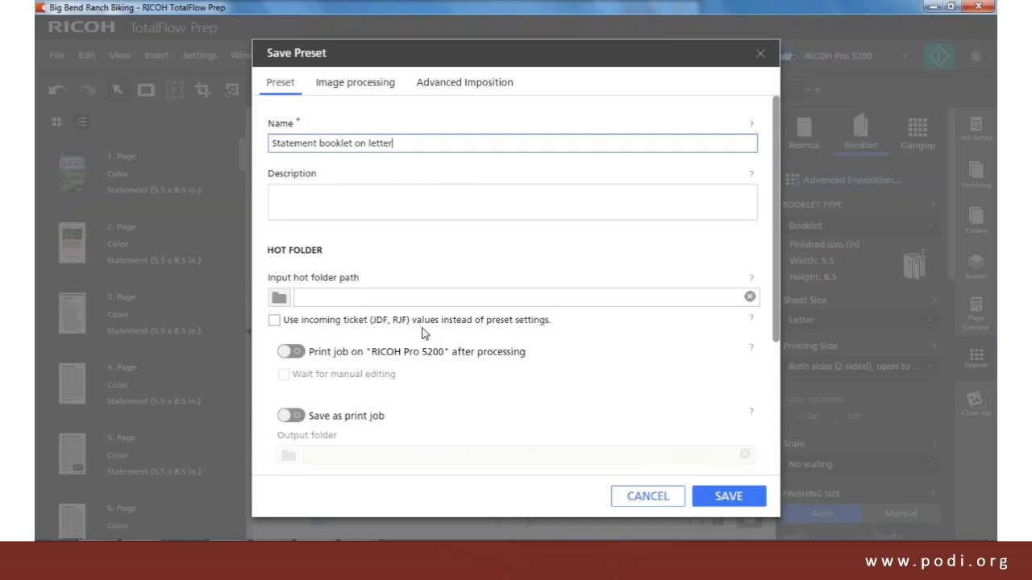
Step: Review the preset's hot folder, image processing and advanced imposition options
{"action": "scroll", "coordinate": [778, 330], "scroll_direction": "down", "scroll_amount": 3}
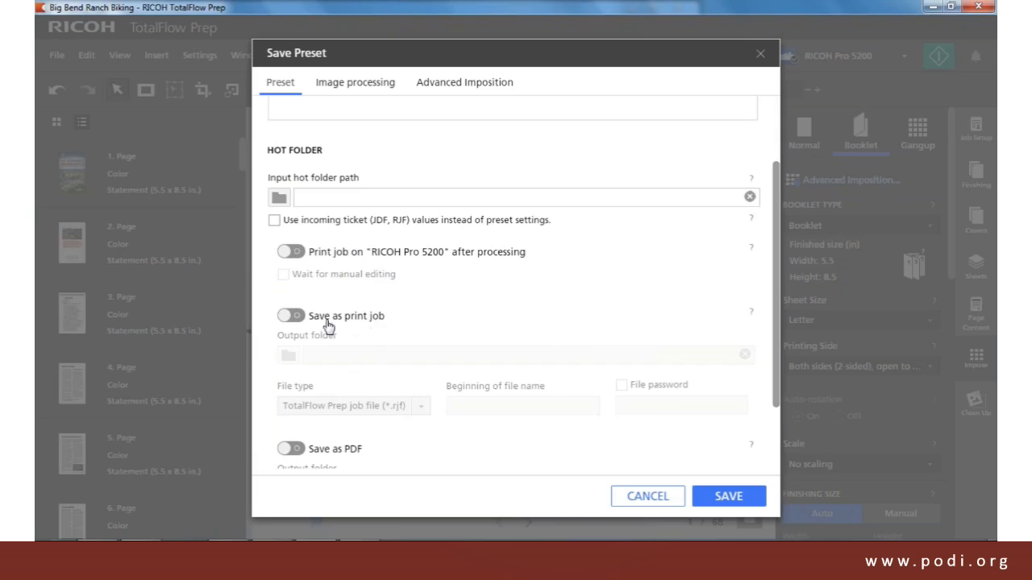
{"action": "left_click_drag", "start_coordinate": [778, 354], "coordinate": [753, 191]}
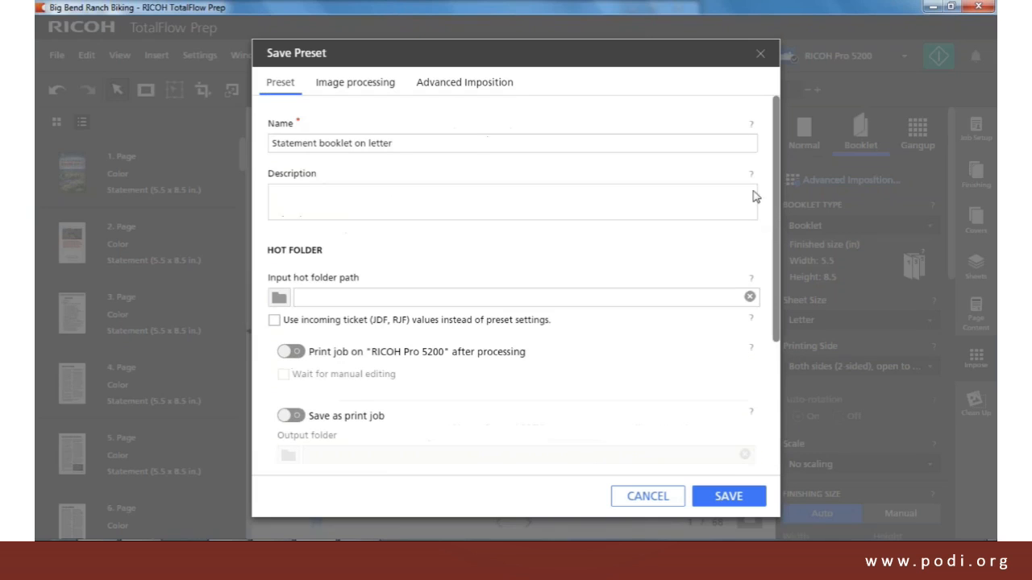
{"action": "left_click", "coordinate": [357, 86]}
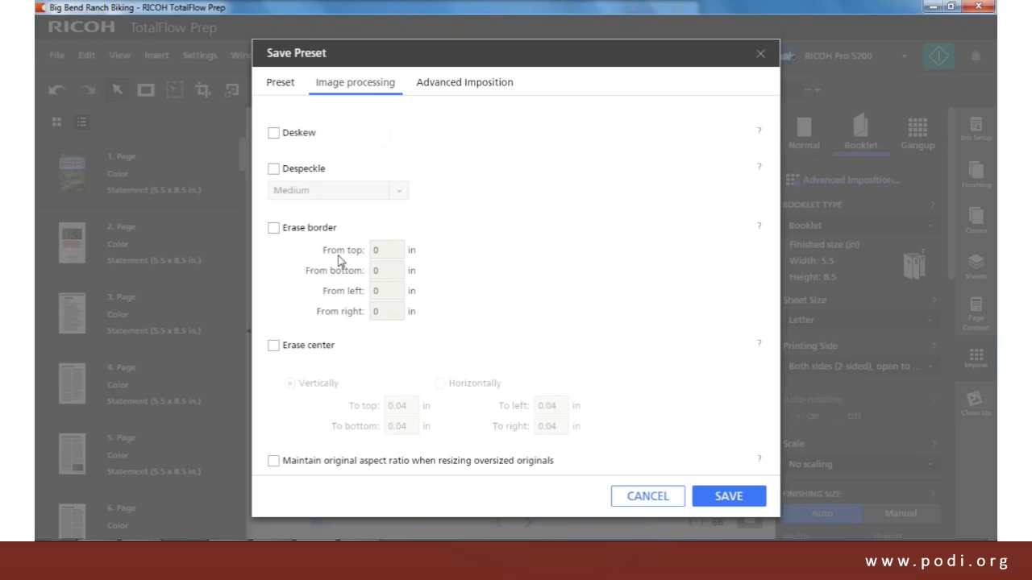
{"action": "left_click", "coordinate": [468, 85]}
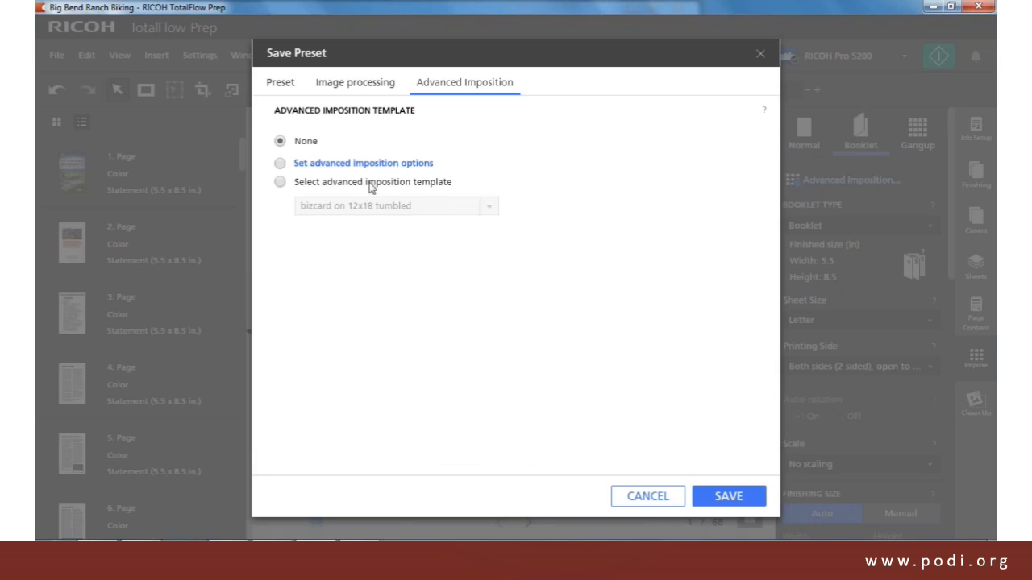
{"action": "left_click", "coordinate": [281, 82]}
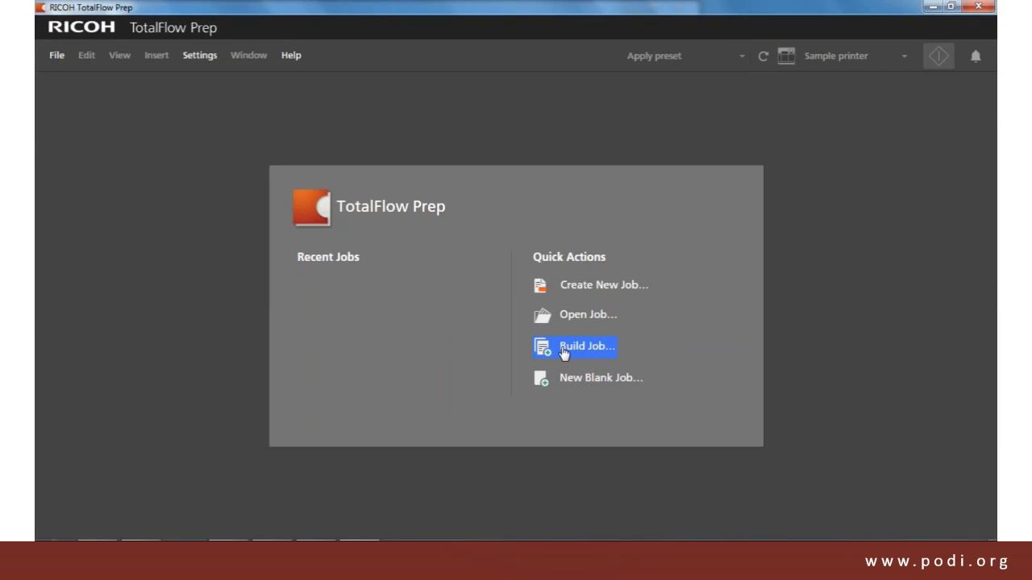
Step: Build a job from Big Bend Ranch Biking.pdf with the preset "Statement booklet on letter" applied
{"action": "left_click", "coordinate": [563, 352]}
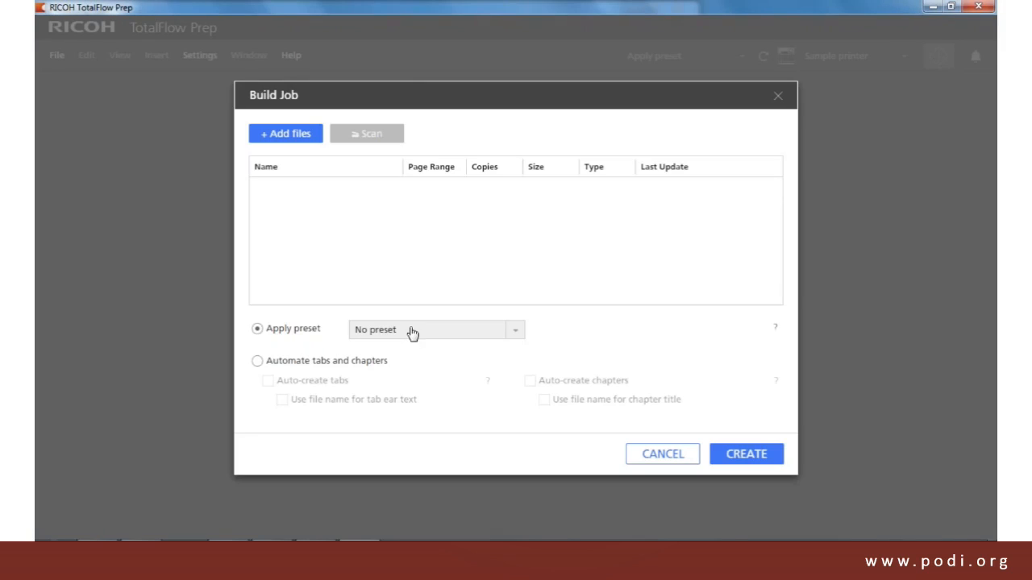
{"action": "left_click", "coordinate": [286, 133]}
{"action": "left_click", "coordinate": [341, 196]}
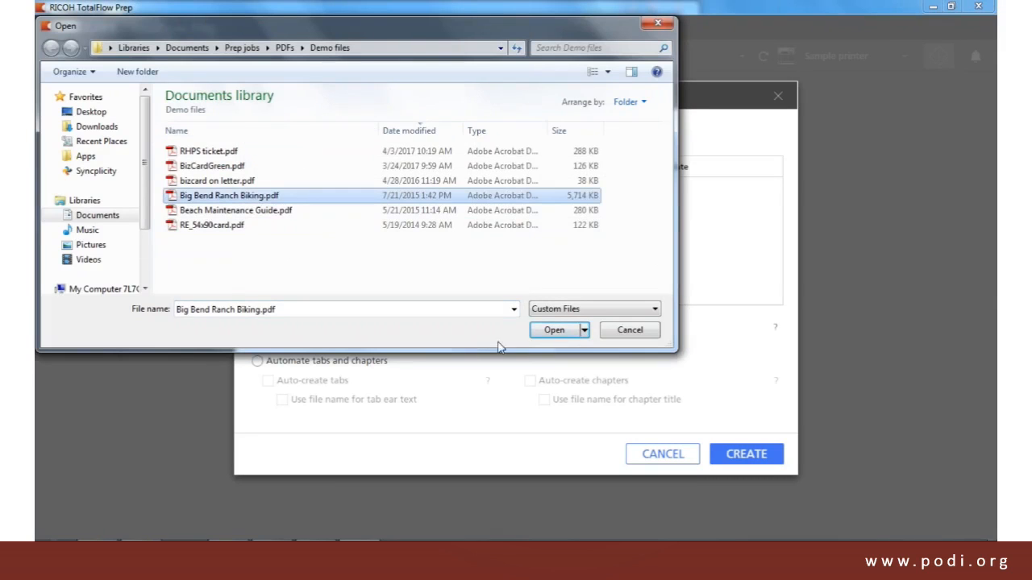
{"action": "left_click", "coordinate": [550, 330]}
{"action": "left_click", "coordinate": [511, 331]}
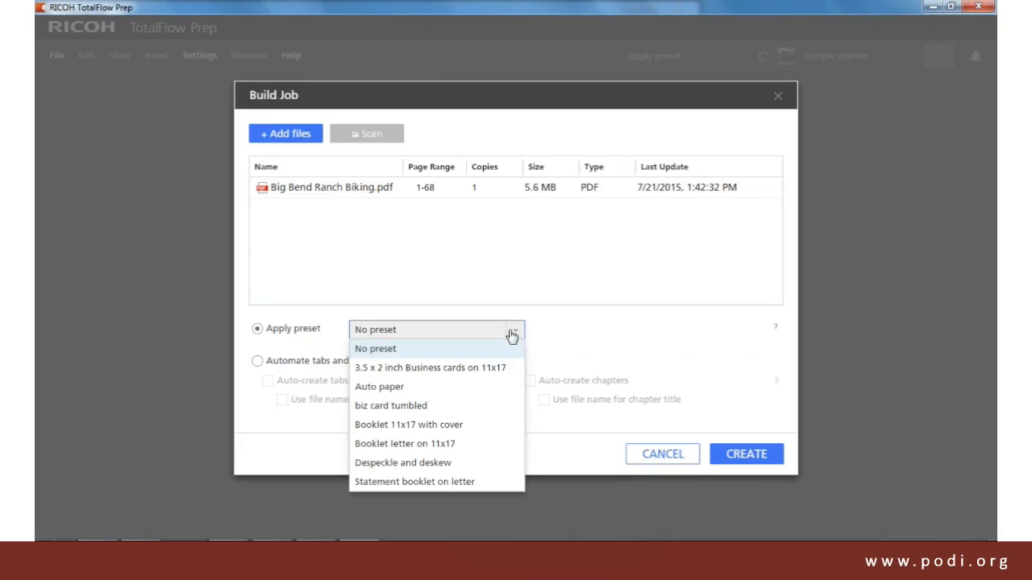
{"action": "left_click", "coordinate": [443, 482]}
{"action": "left_click", "coordinate": [754, 461]}
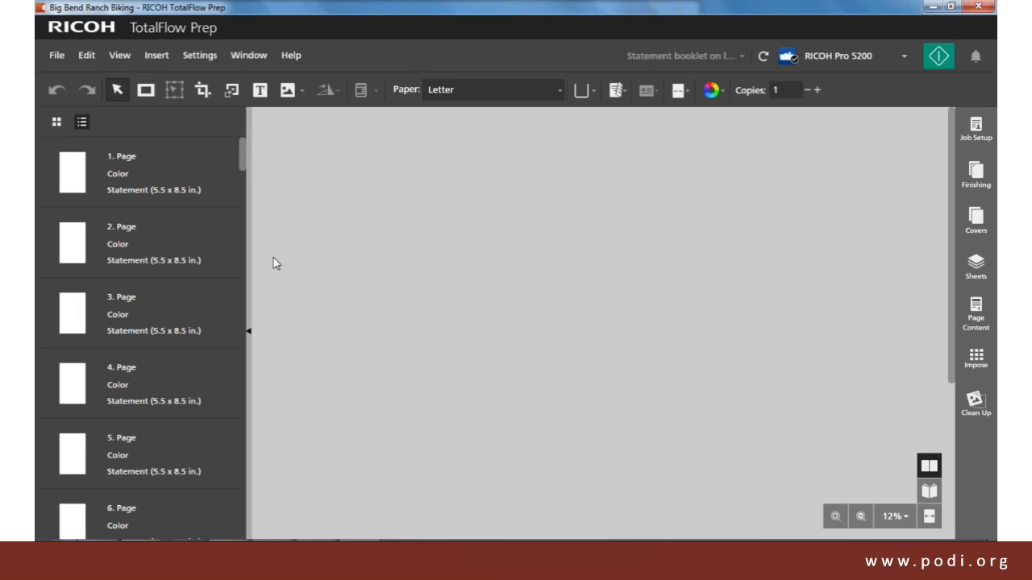
Step: Preview the booklet as a book, then print it on the RICOH Pro 5200 and check the notifications
{"action": "left_click", "coordinate": [930, 493]}
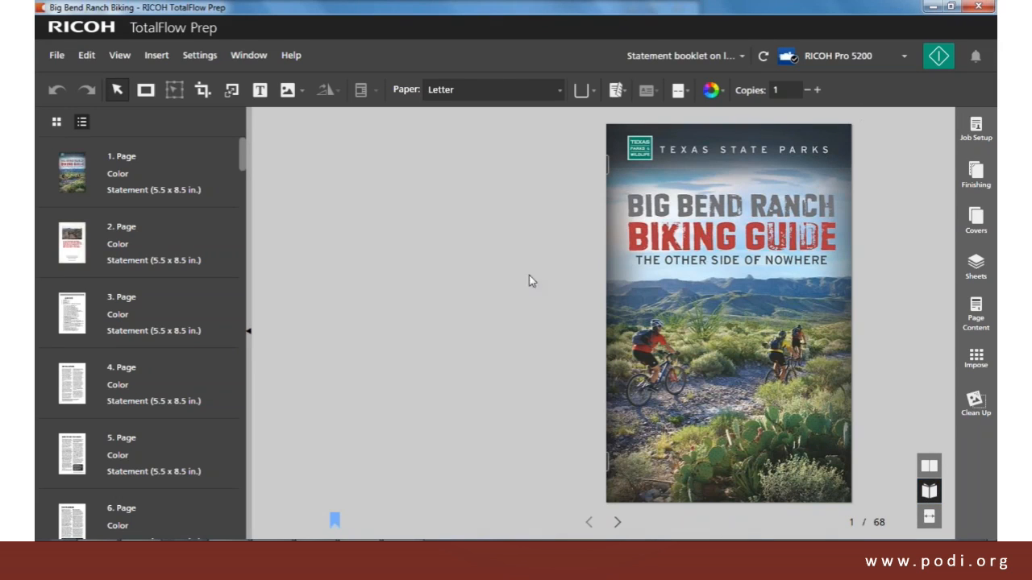
{"action": "left_click", "coordinate": [938, 59]}
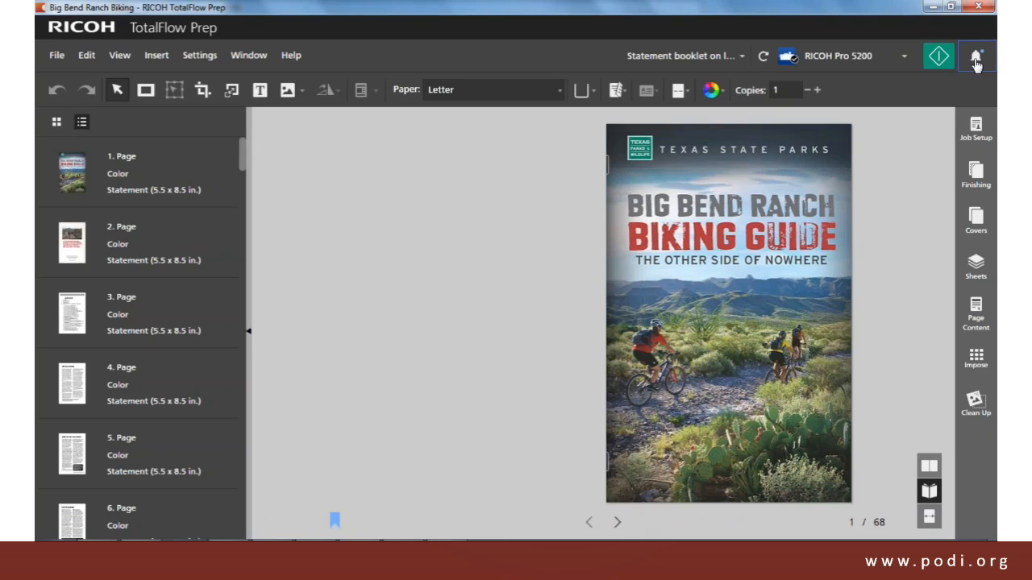
{"action": "left_click", "coordinate": [975, 60]}
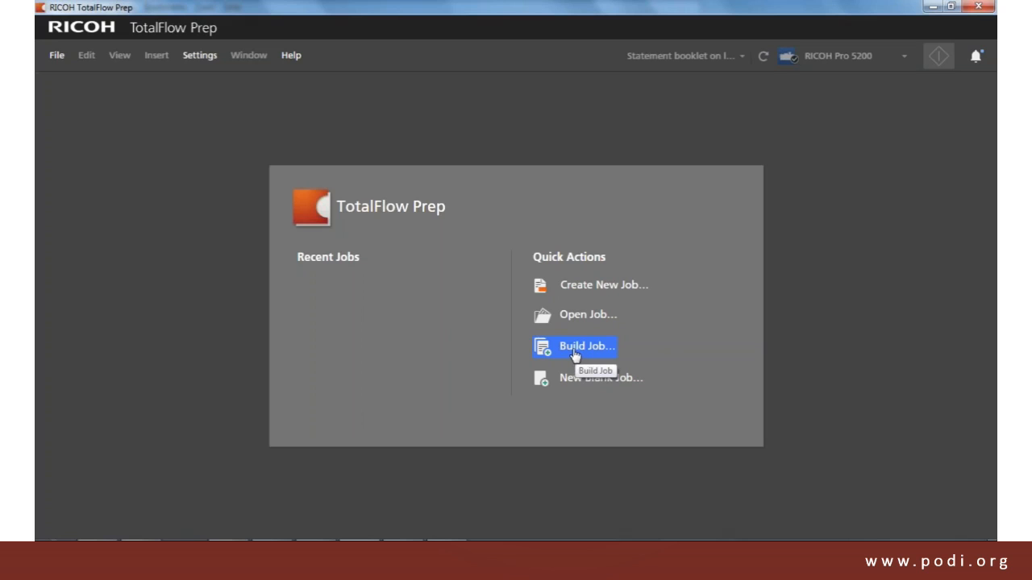
Step: Start building a job with Participation.pdf, Activities.pdf, Your Grand Canyon.pdf and Lodging.pdf from the Letter Chapter sample folder
{"action": "left_click", "coordinate": [575, 353]}
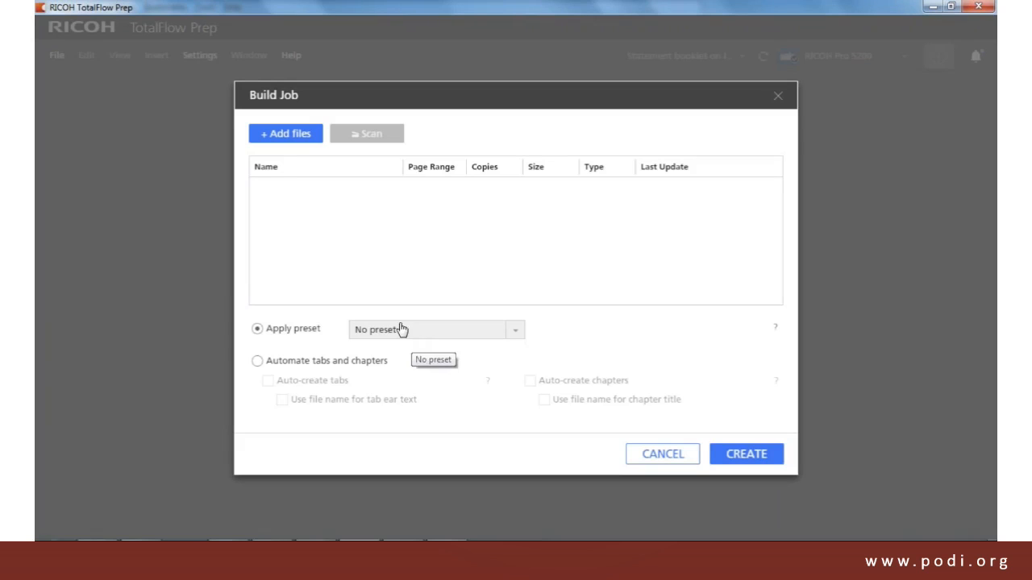
{"action": "left_click", "coordinate": [295, 138]}
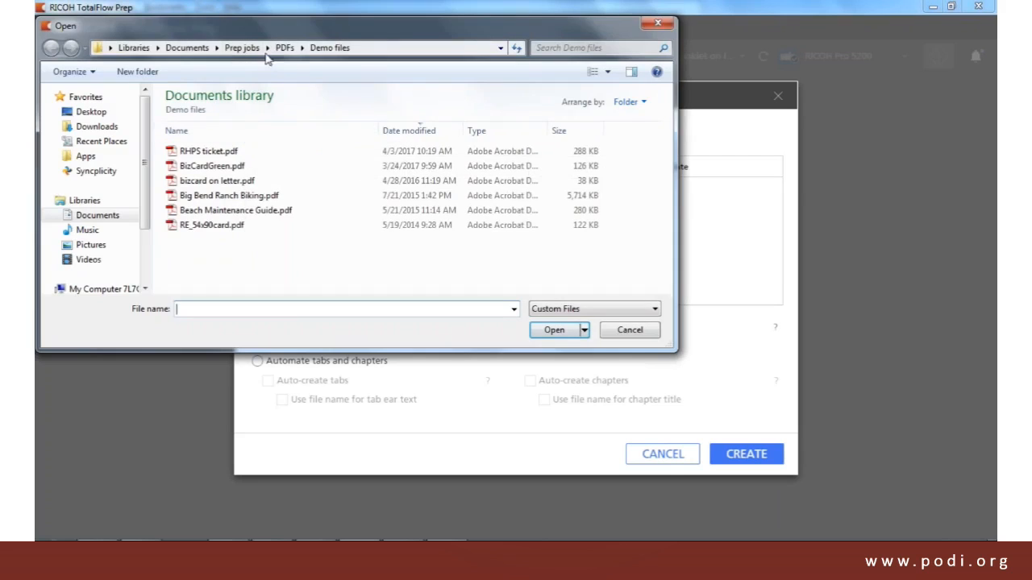
{"action": "left_click", "coordinate": [284, 47]}
{"action": "double_click", "coordinate": [205, 181]}
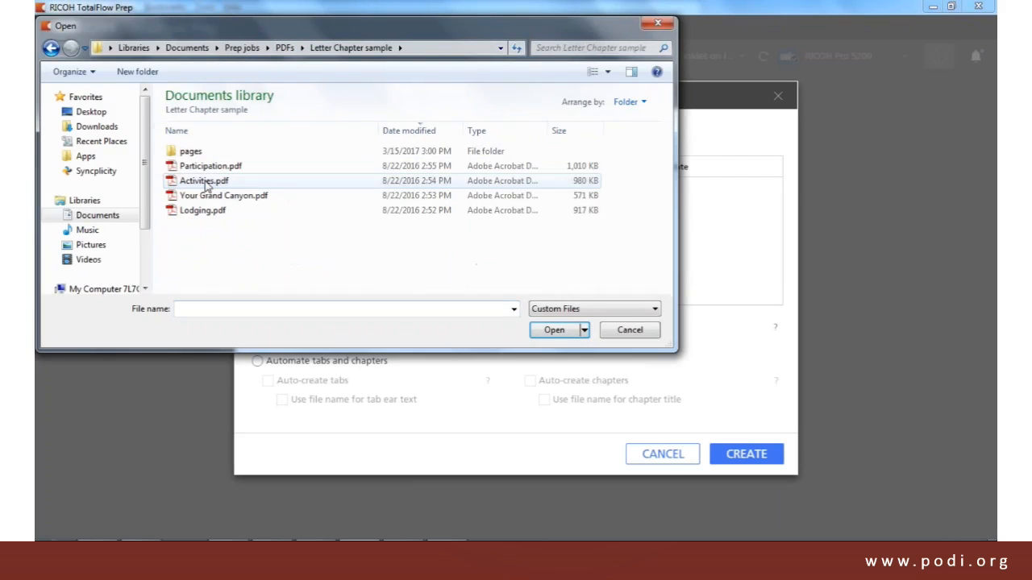
{"action": "left_click", "coordinate": [208, 167]}
{"action": "left_click", "coordinate": [199, 215], "text": "shift"}
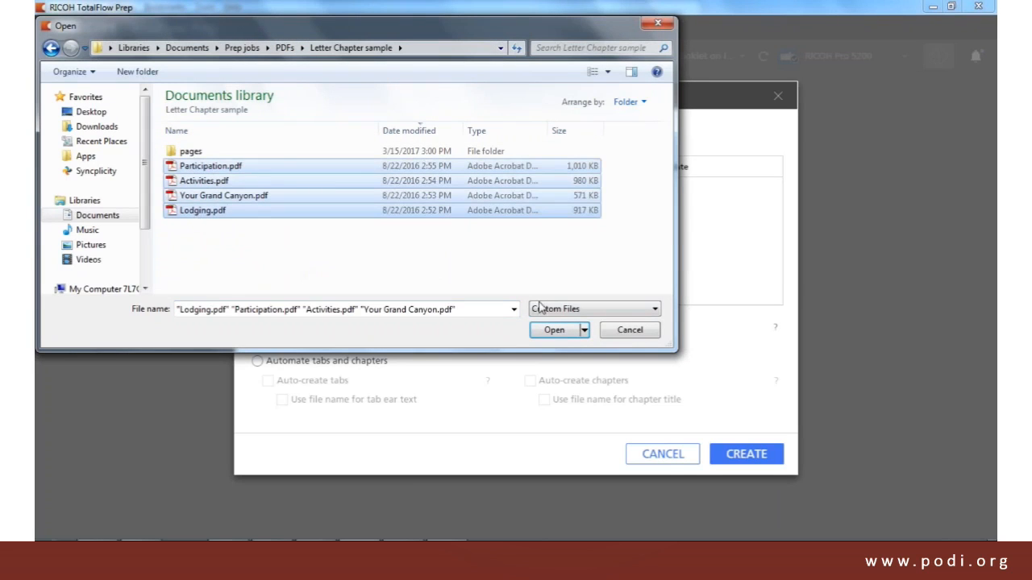
{"action": "left_click", "coordinate": [554, 331]}
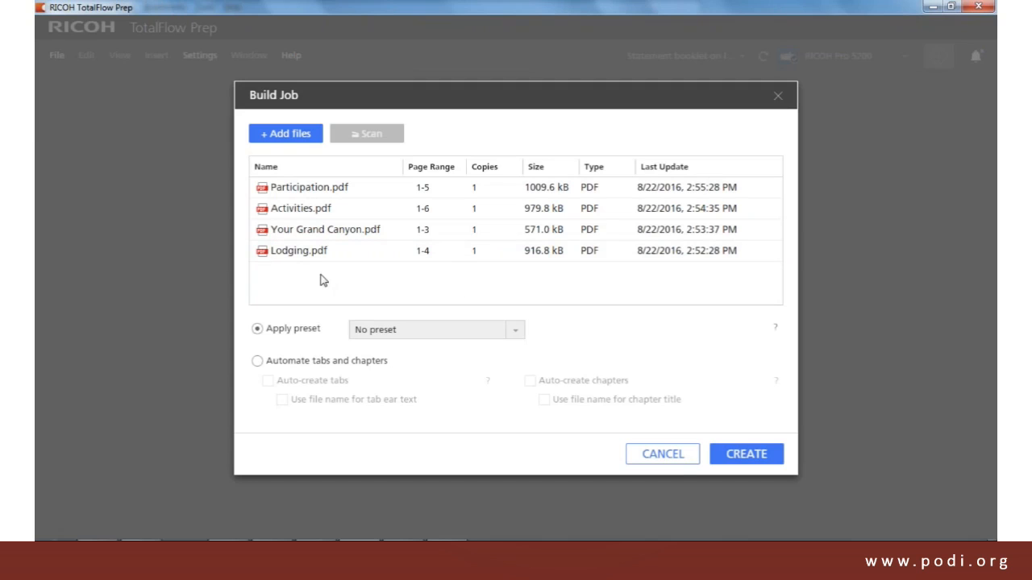
Step: Create the job with automatic tabs and chapters, using file names for the tab ear text and chapter titles
{"action": "left_click", "coordinate": [257, 362]}
{"action": "left_click", "coordinate": [268, 380]}
{"action": "left_click", "coordinate": [282, 399]}
{"action": "left_click", "coordinate": [529, 381]}
{"action": "left_click", "coordinate": [544, 400]}
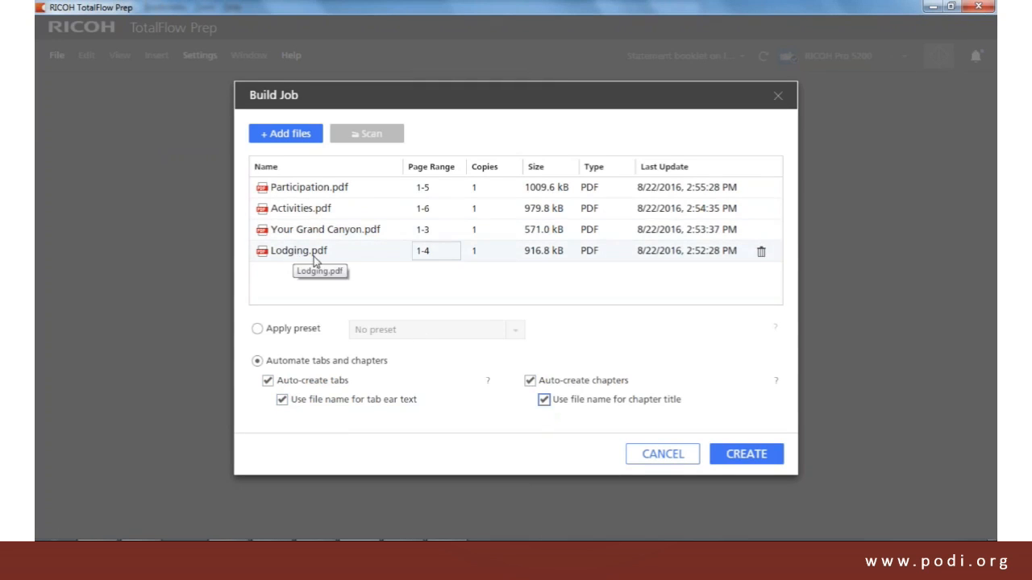
{"action": "left_click", "coordinate": [743, 453]}
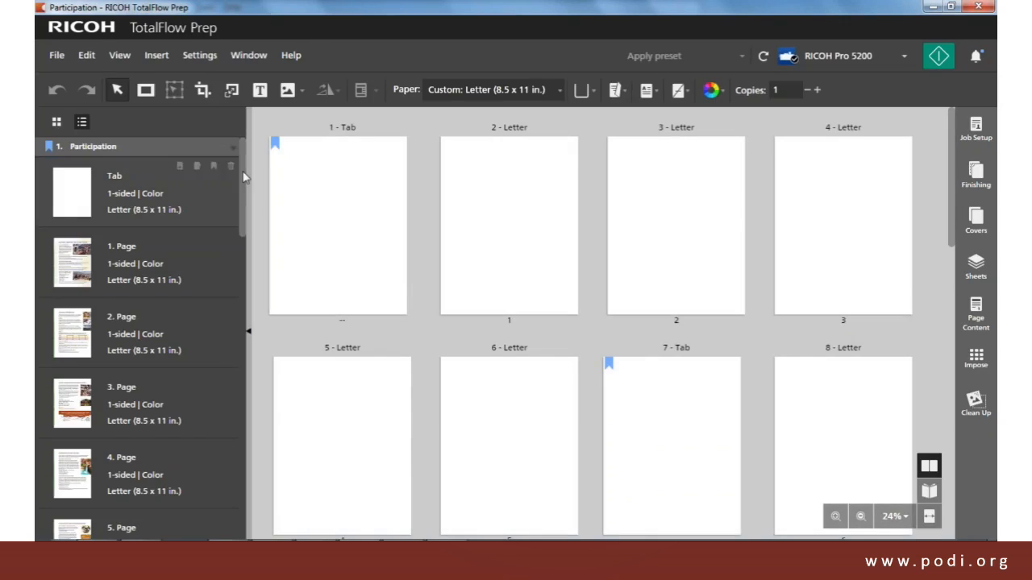
Step: Preview the tabbed job as a book, jumping to the Your Grand Canyon chapter and paging through its first spreads
{"action": "left_click_drag", "start_coordinate": [243, 175], "coordinate": [243, 289]}
{"action": "left_click", "coordinate": [928, 491]}
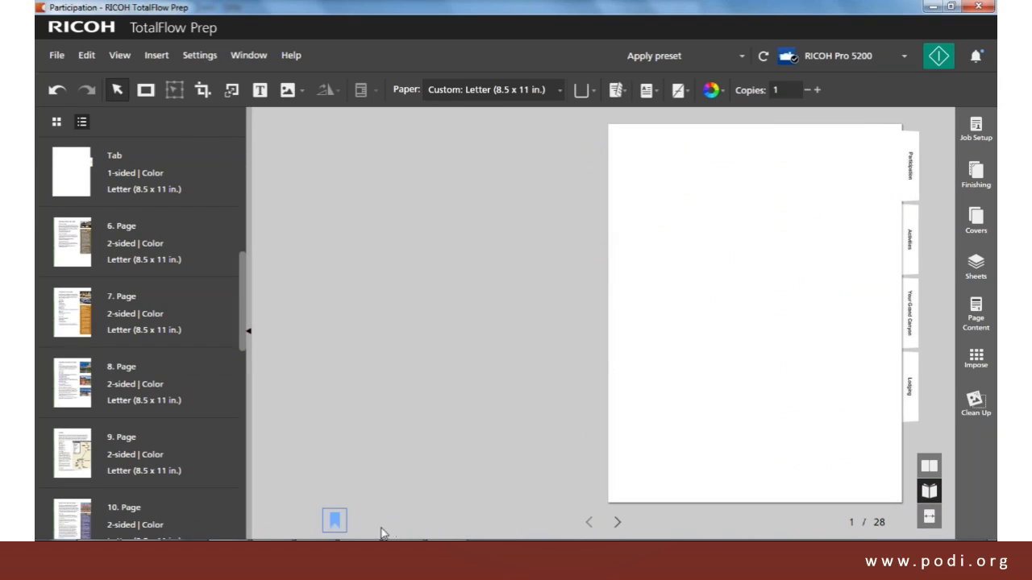
{"action": "left_click", "coordinate": [337, 518]}
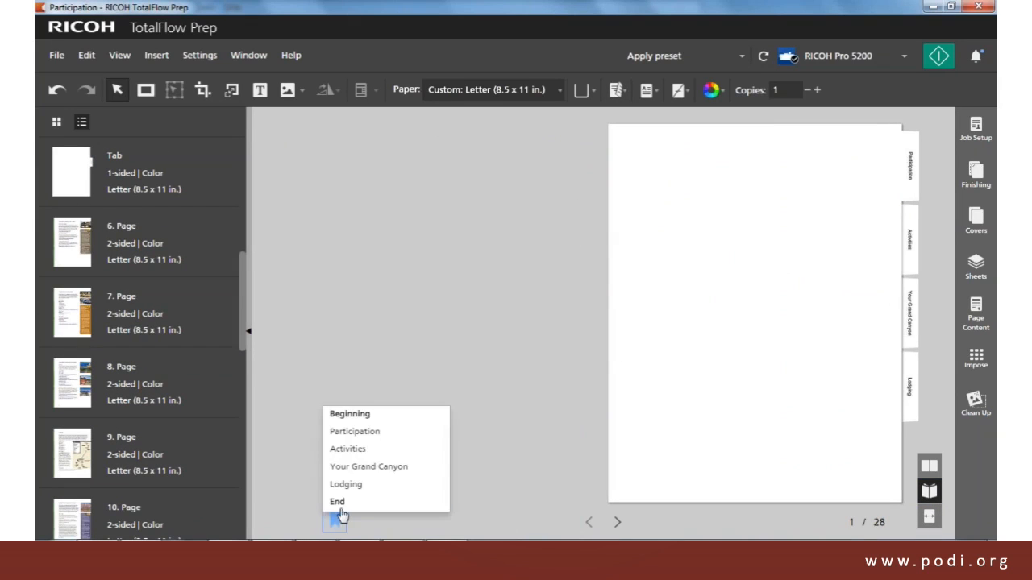
{"action": "left_click", "coordinate": [368, 467]}
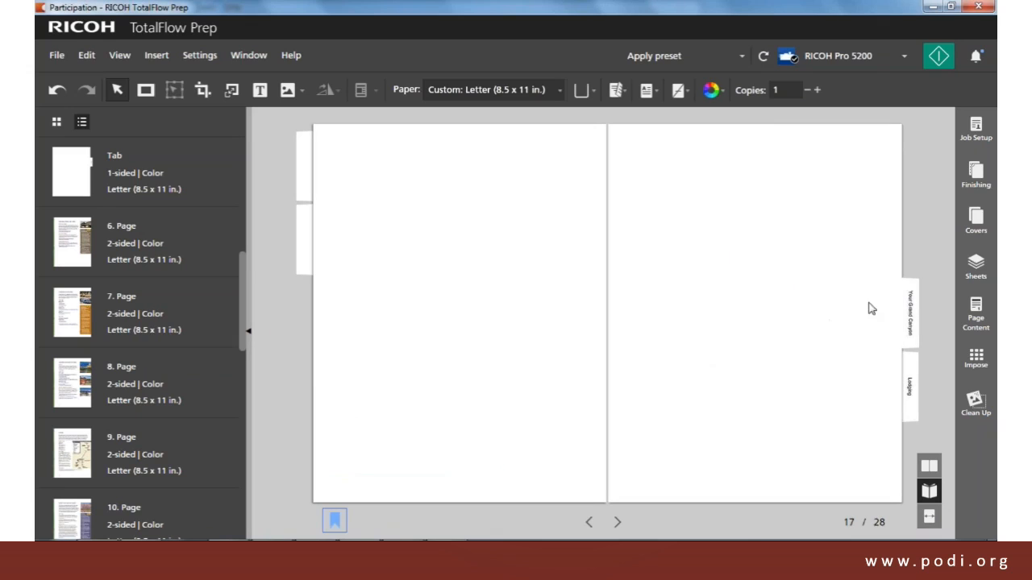
{"action": "left_click", "coordinate": [862, 307]}
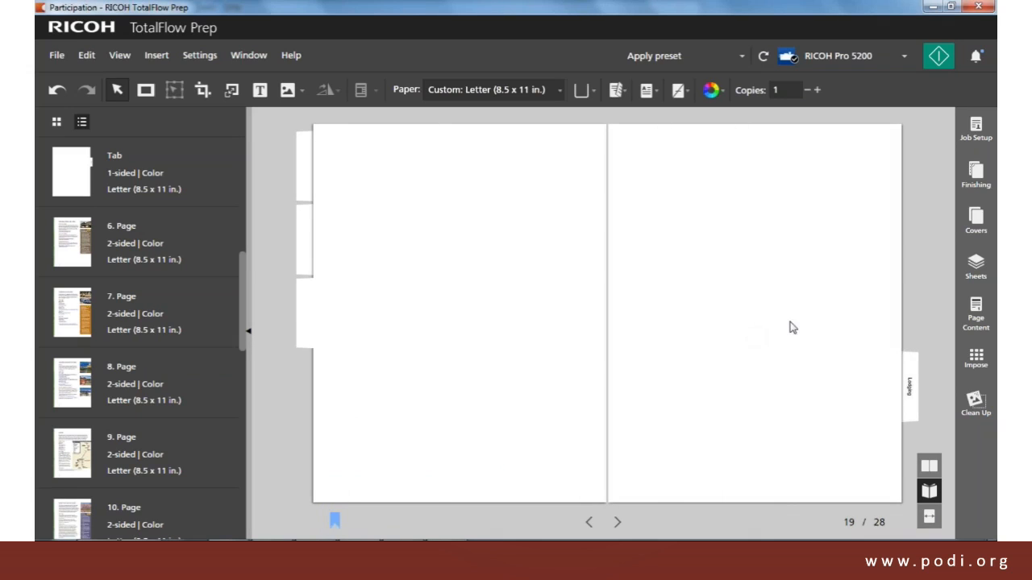
{"action": "left_click", "coordinate": [831, 364]}
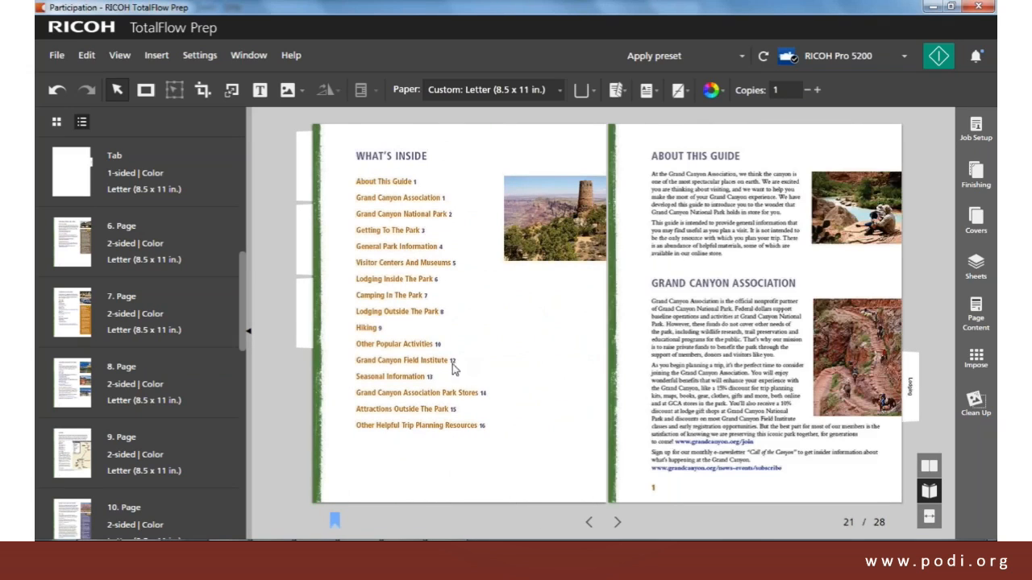
Step: Page forward through the book preview to the Getting to the Park and General Park Information spread
{"action": "left_click", "coordinate": [360, 357]}
{"action": "left_click", "coordinate": [861, 340]}
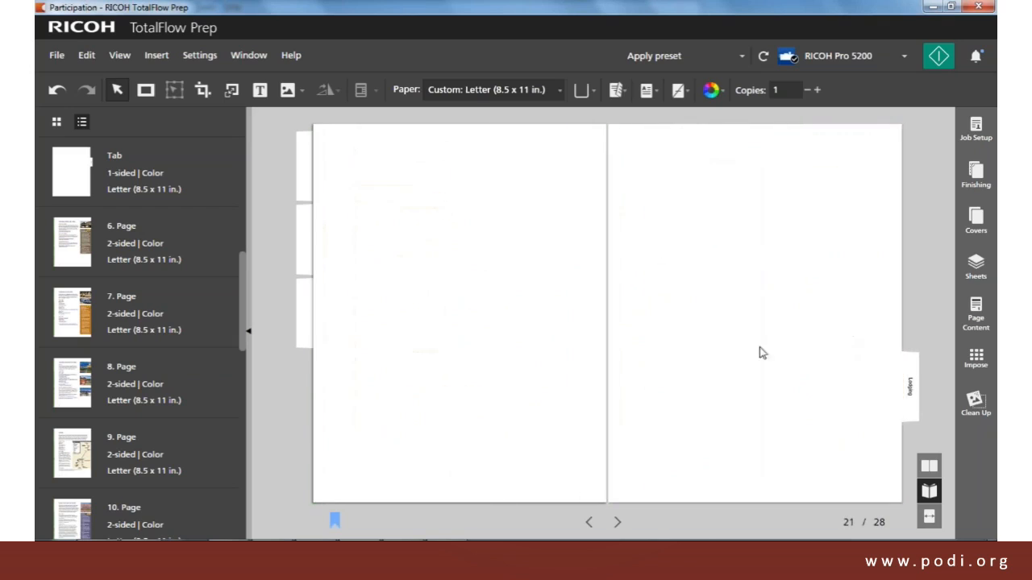
{"action": "left_click", "coordinate": [837, 333]}
{"action": "left_click", "coordinate": [839, 335]}
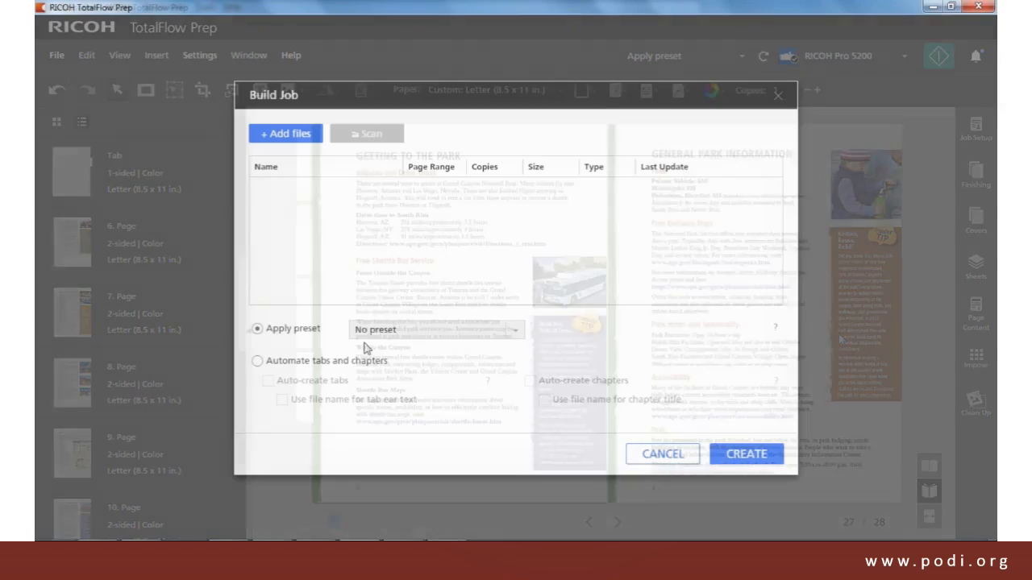
Step: Add Participation.pdf, Activities.pdf, Your Grand Canyon.pdf and Lodging.pdf from the Letter Chapter sample folder to a new job
{"action": "left_click", "coordinate": [288, 136]}
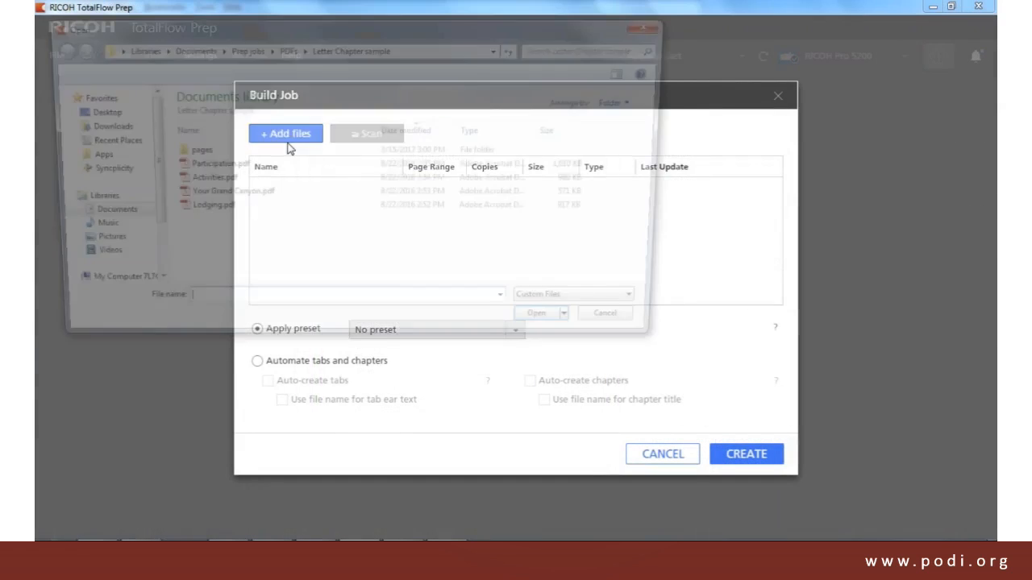
{"action": "left_click", "coordinate": [230, 167]}
{"action": "left_click", "coordinate": [204, 181], "text": "ctrl"}
{"action": "left_click", "coordinate": [223, 195], "text": "ctrl"}
{"action": "left_click", "coordinate": [202, 211], "text": "ctrl"}
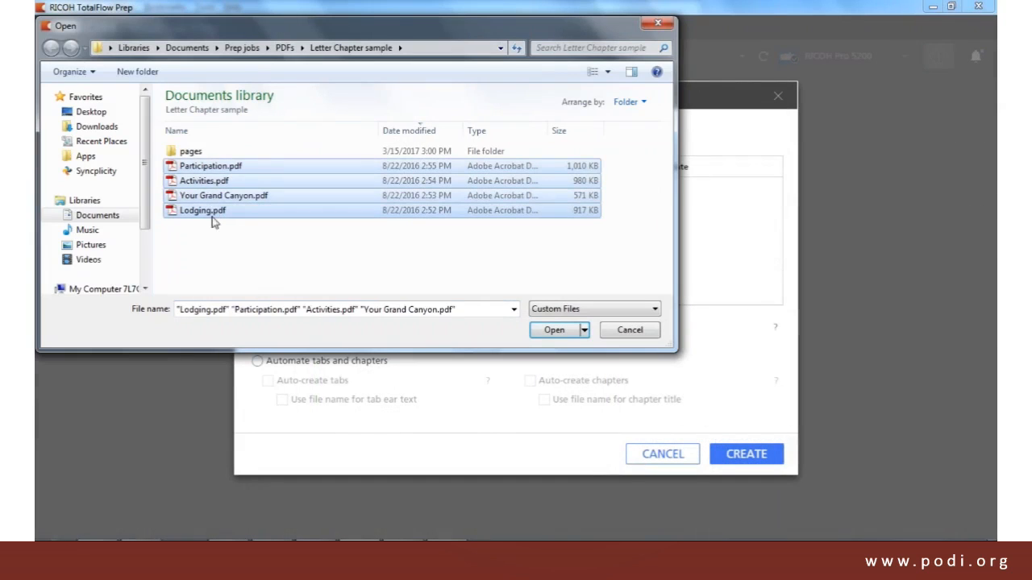
{"action": "left_click", "coordinate": [553, 330]}
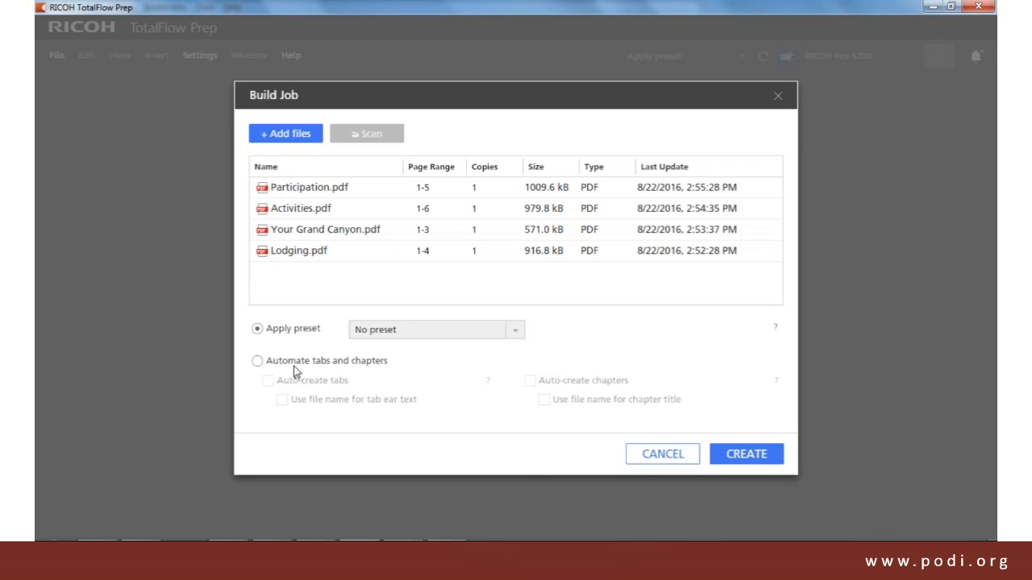
Step: Create the job with automatic chapters only, using the file names as chapter titles
{"action": "left_click", "coordinate": [294, 363]}
{"action": "left_click", "coordinate": [530, 381]}
{"action": "left_click", "coordinate": [544, 399]}
{"action": "left_click", "coordinate": [746, 454]}
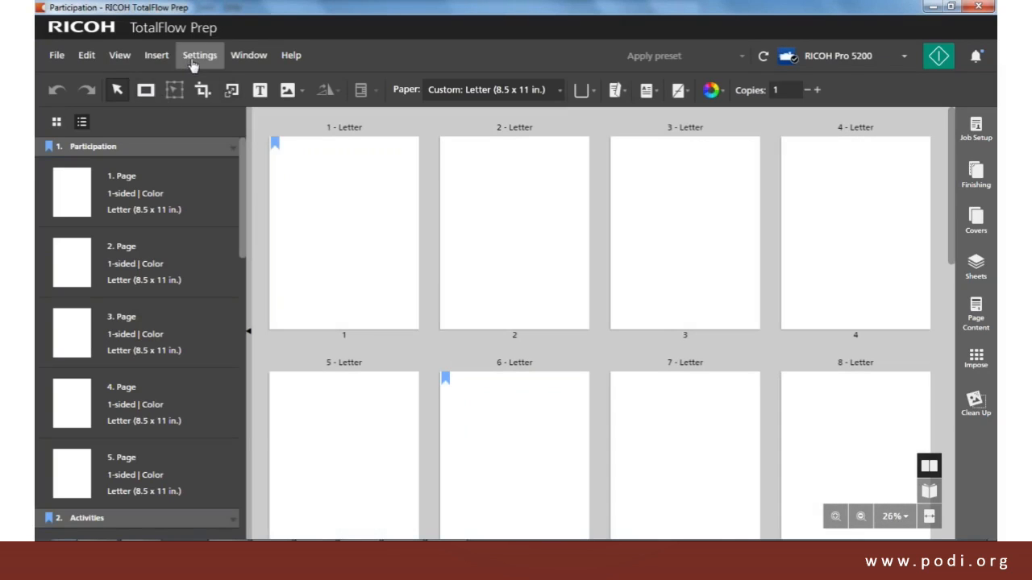
Step: Add bleed edge tabs for the four chapters with a red FF0000 background color
{"action": "left_click", "coordinate": [155, 57]}
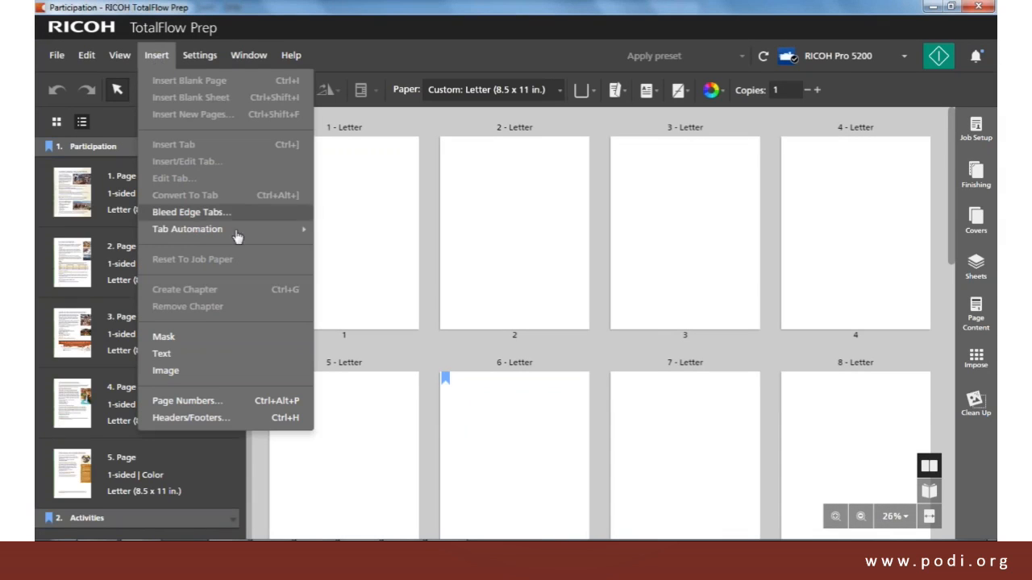
{"action": "left_click", "coordinate": [213, 214]}
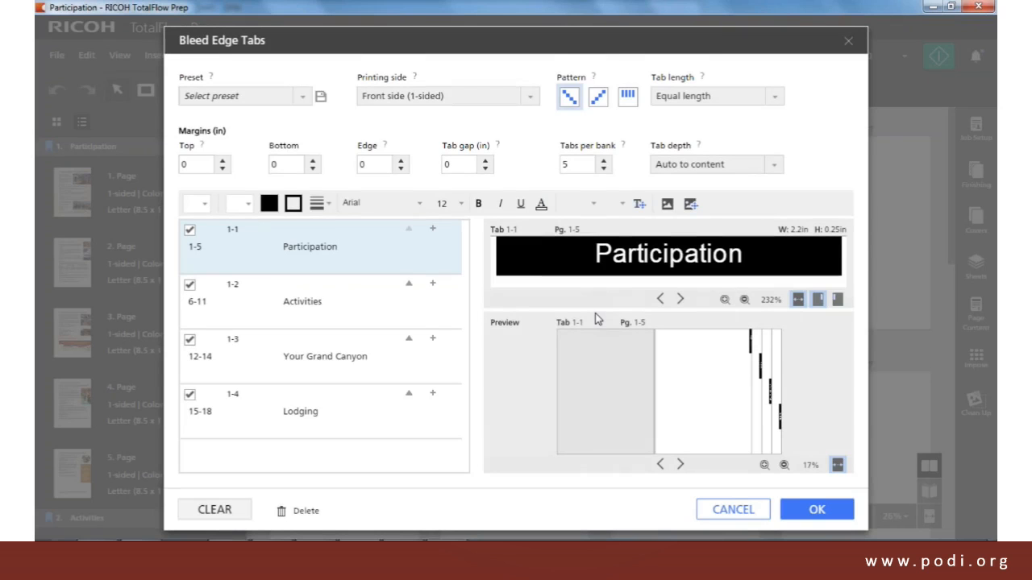
{"action": "left_click", "coordinate": [268, 206]}
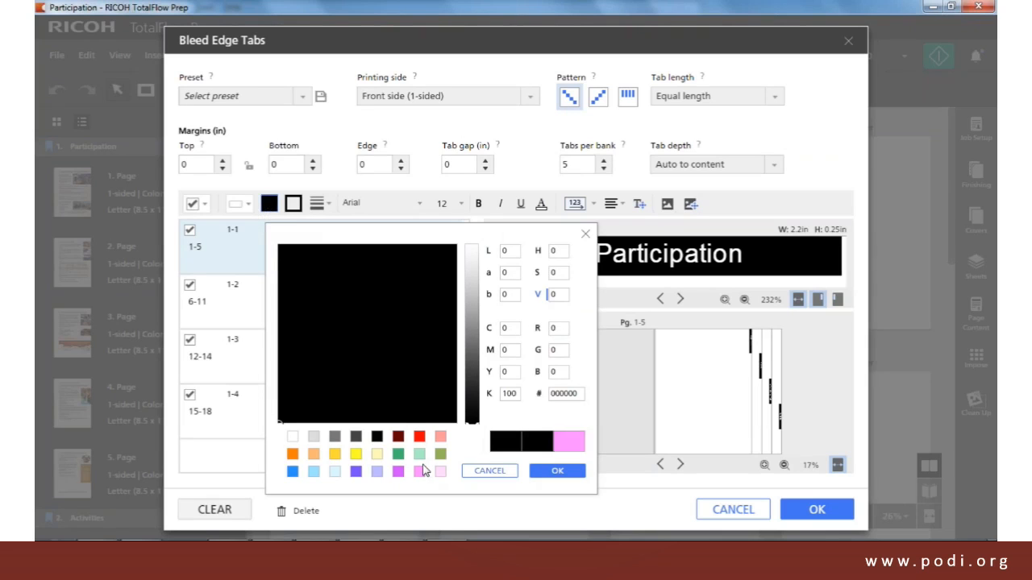
{"action": "left_click", "coordinate": [420, 437]}
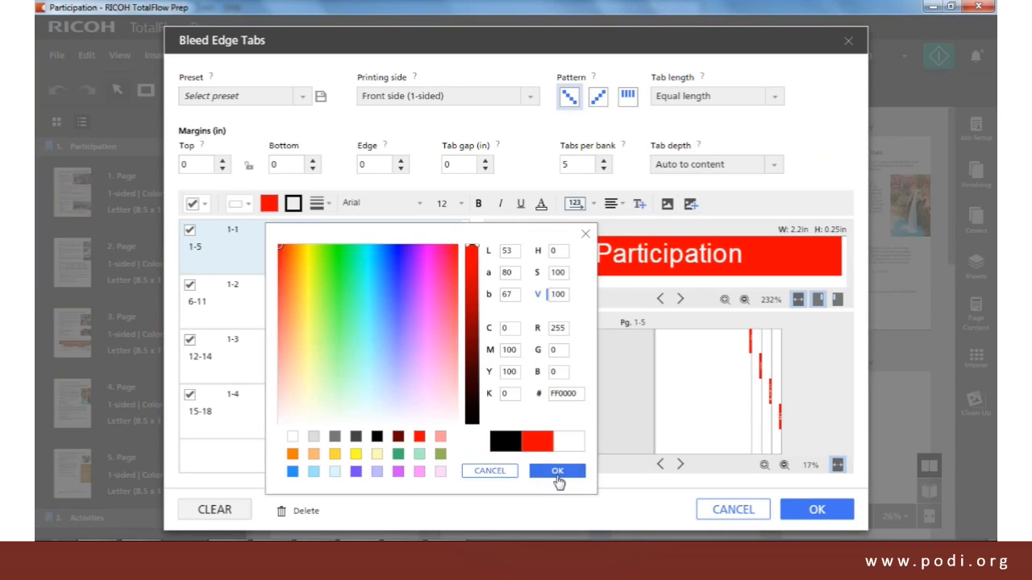
{"action": "left_click", "coordinate": [556, 474]}
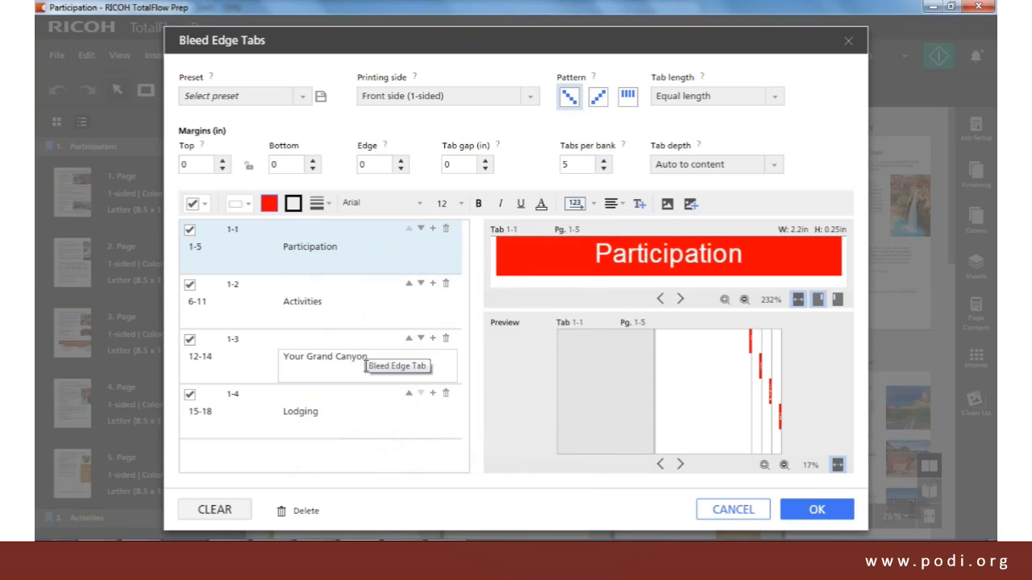
{"action": "left_click", "coordinate": [818, 510]}
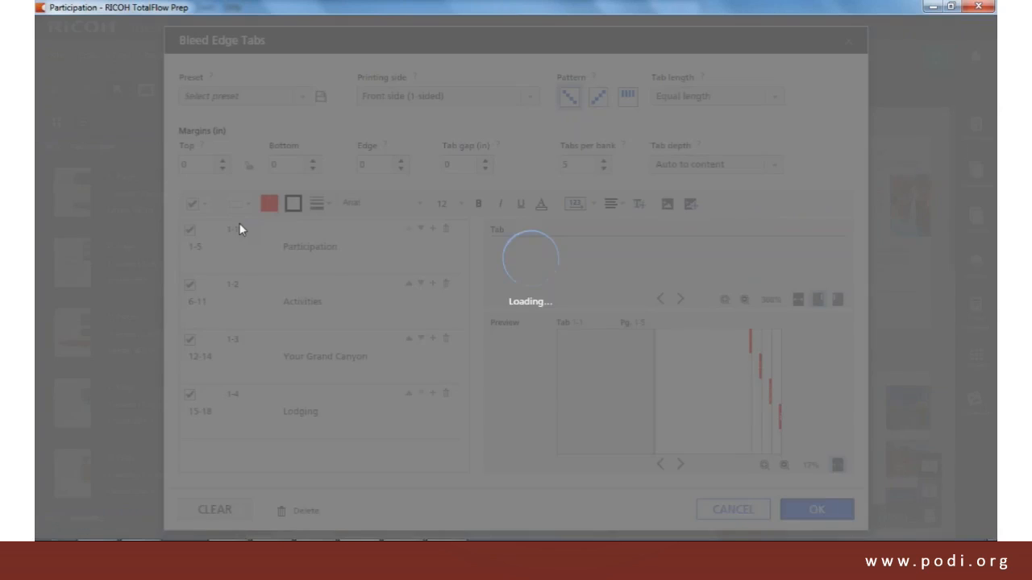